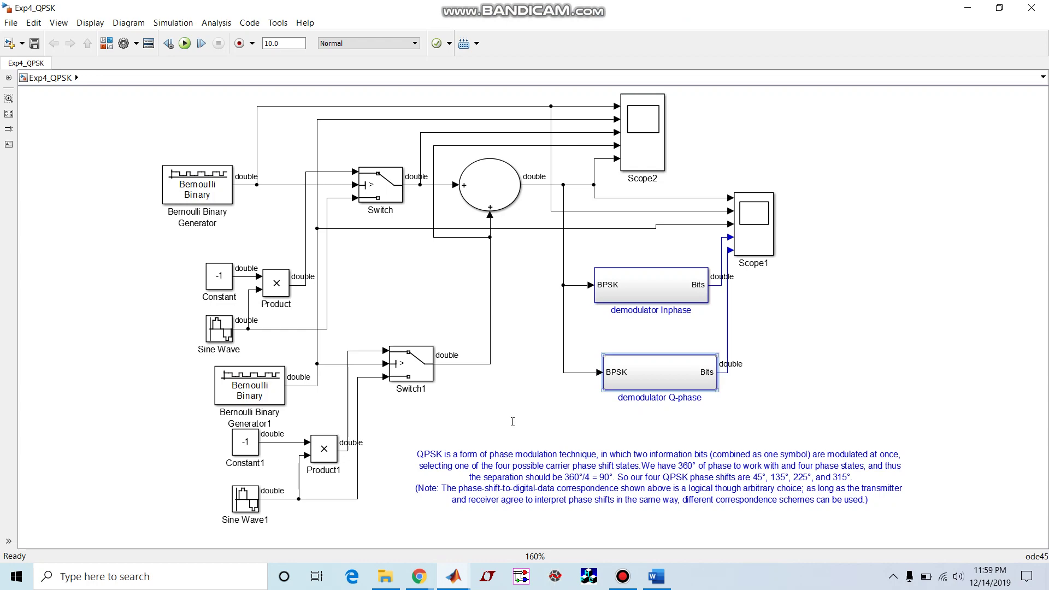
Step: Bring up the QPSK Word document and scroll from the phase figure to the page-3 I/Q phase-shift table
left_click_drag(512, 422, 532, 479)
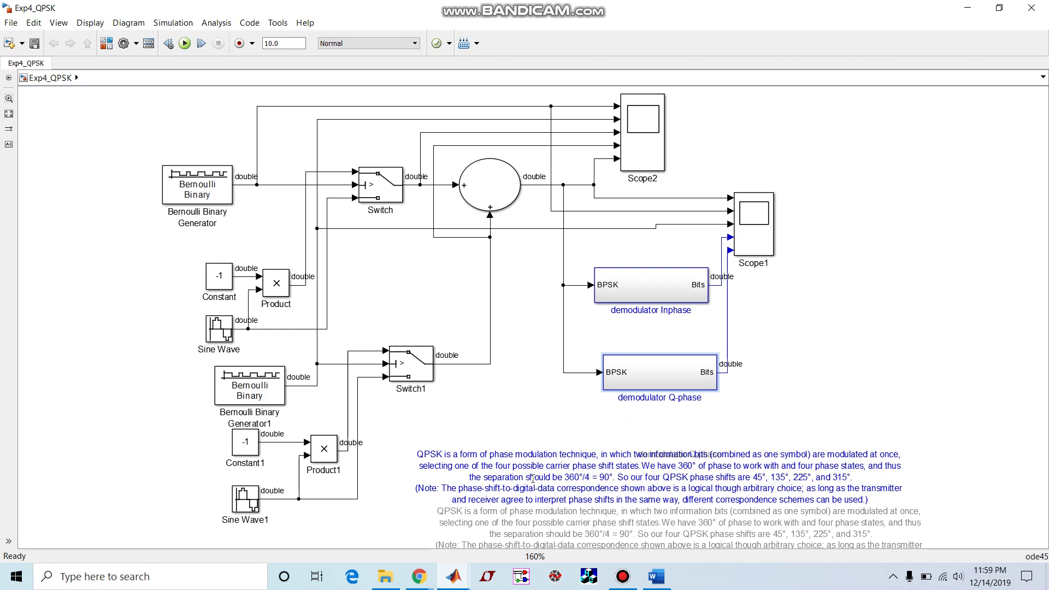
key("Escape")
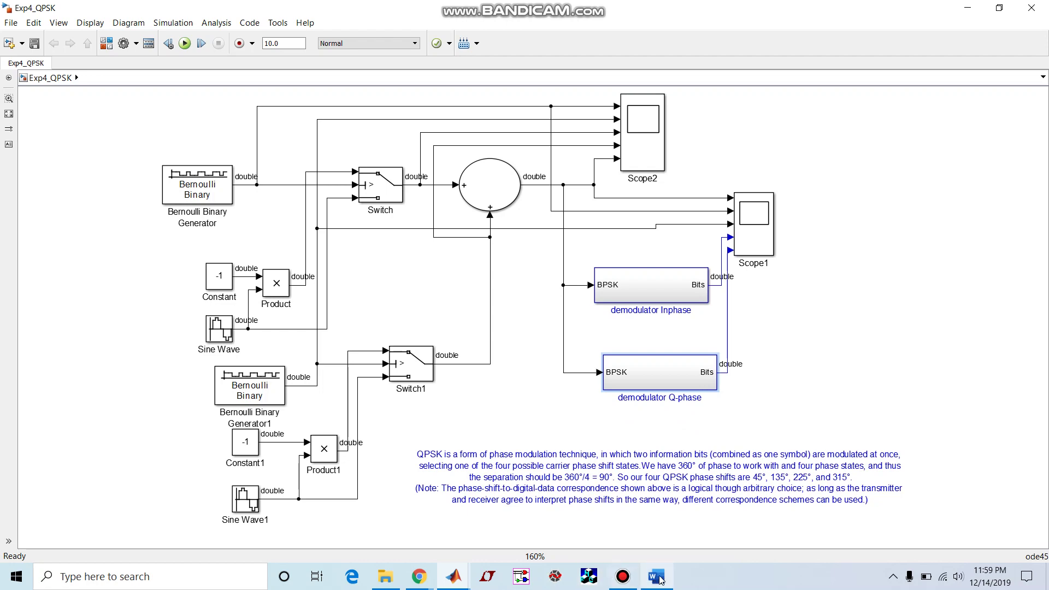
mouse_move(664, 578)
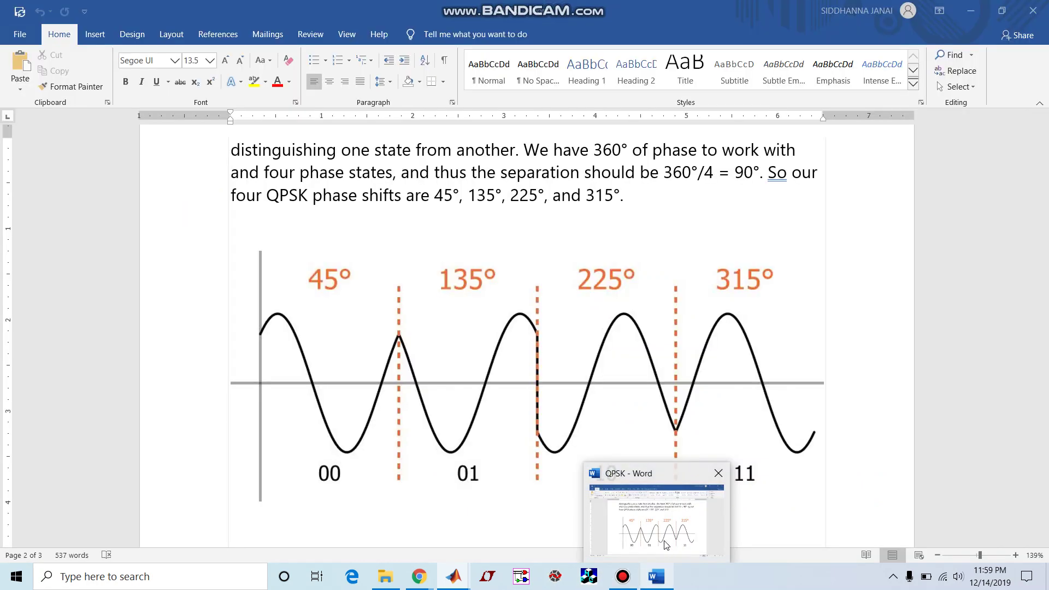
left_click(665, 542)
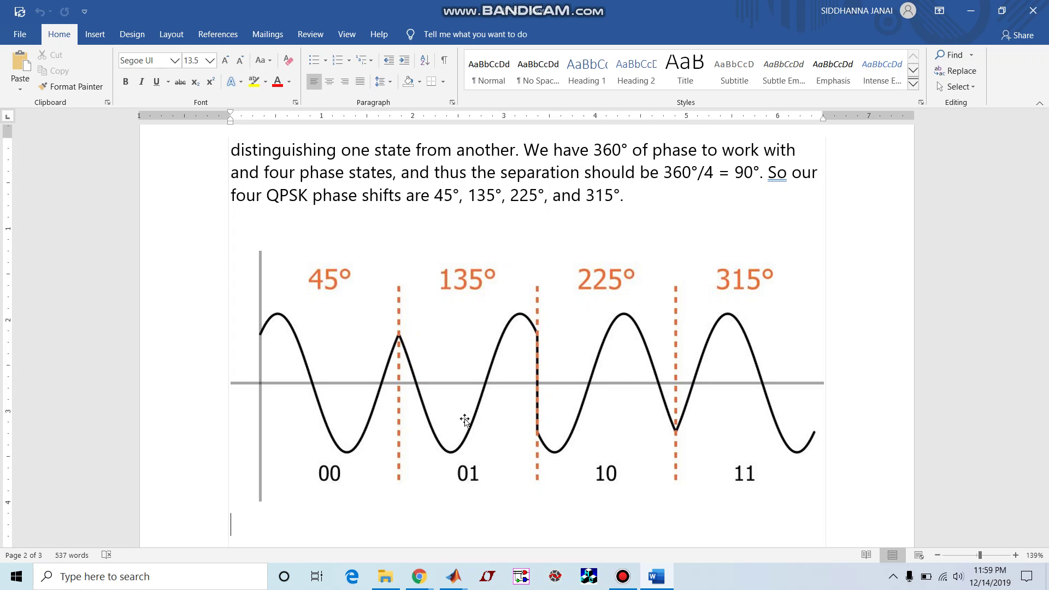
left_click(344, 460)
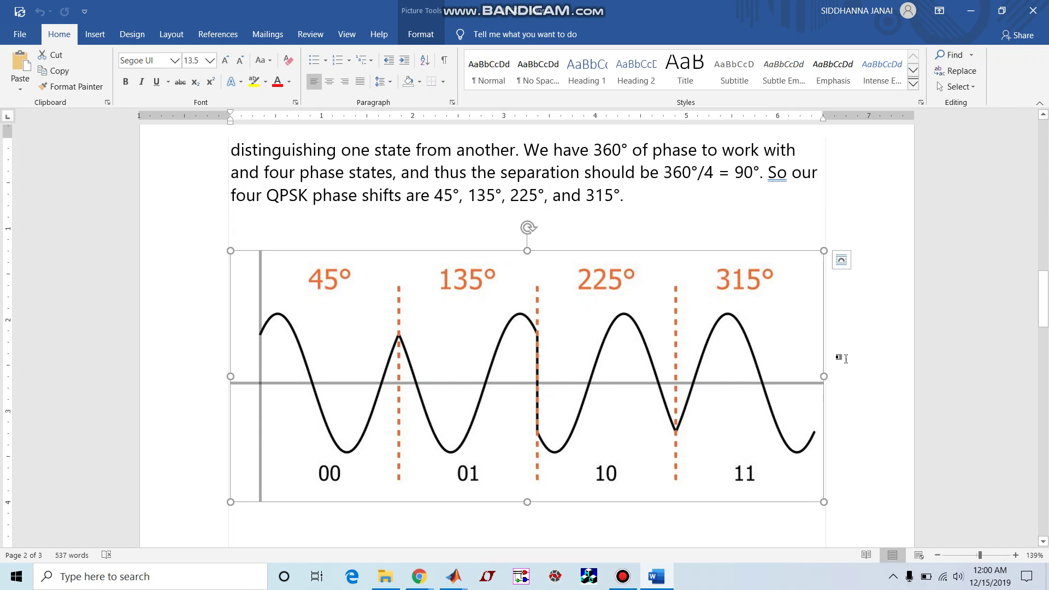
left_click_drag(1045, 325, 1047, 459)
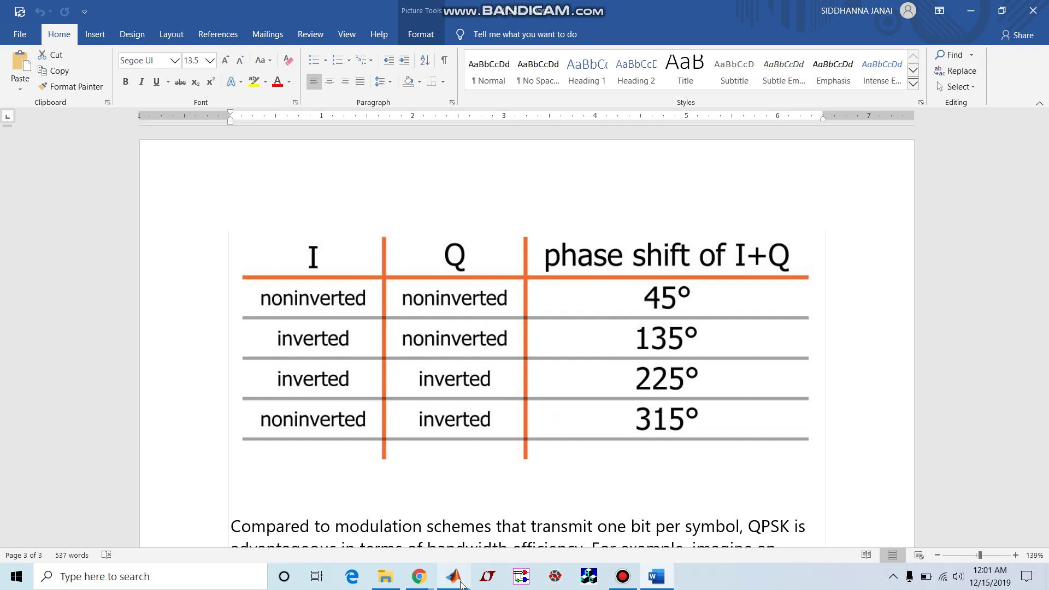
Step: Bring Exp4_QPSK in front of Word, then select and deselect the Switch block
mouse_move(461, 584)
left_click(517, 518)
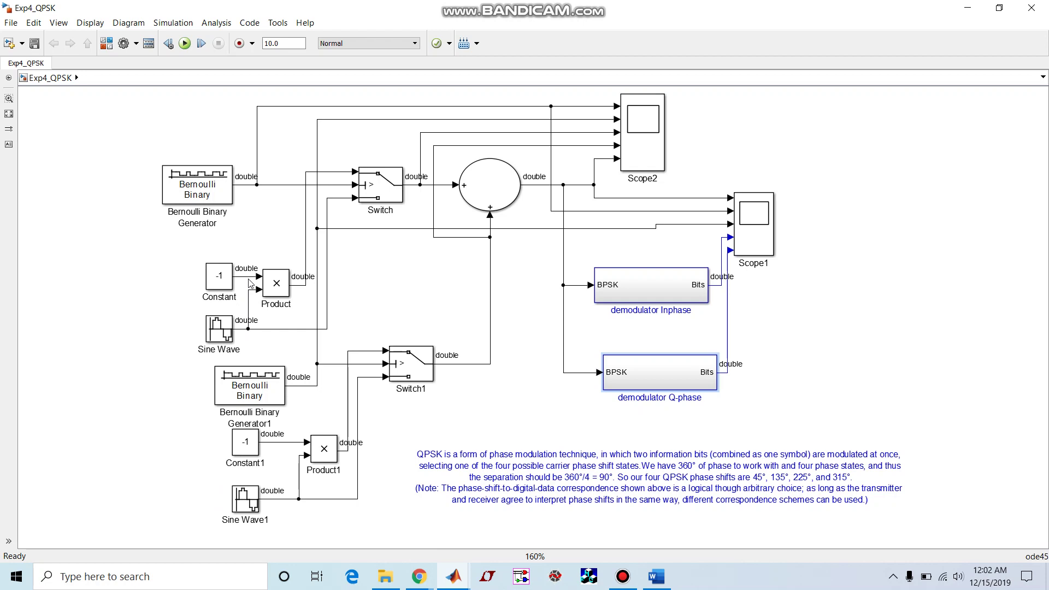
left_click(385, 195)
left_click(414, 340)
Step: Check that the Sine Wave block's phase is 0 and close its parameters
left_click(226, 334)
double_click(227, 334)
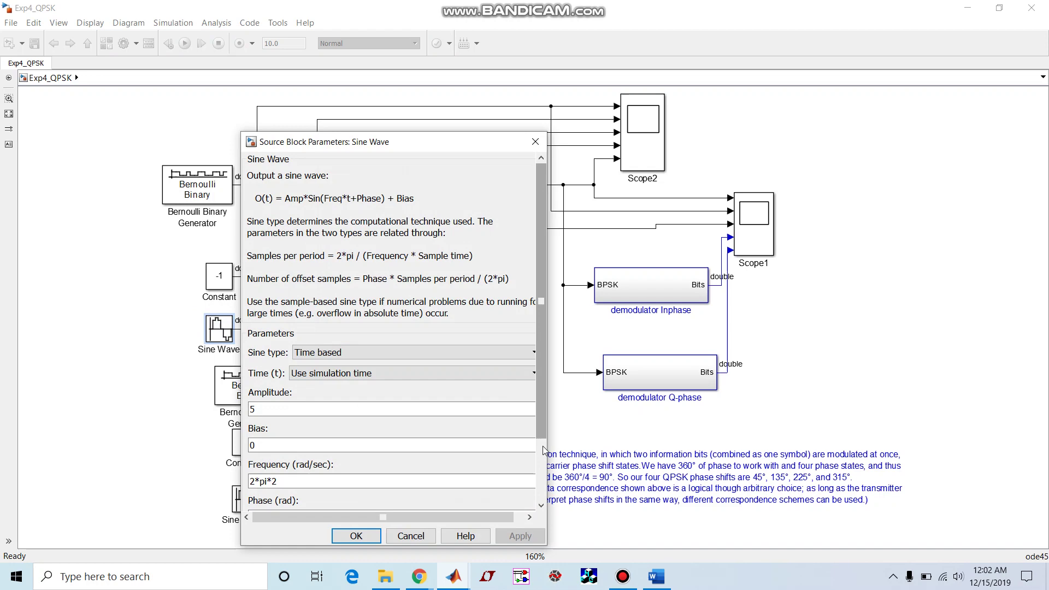
left_click(544, 477)
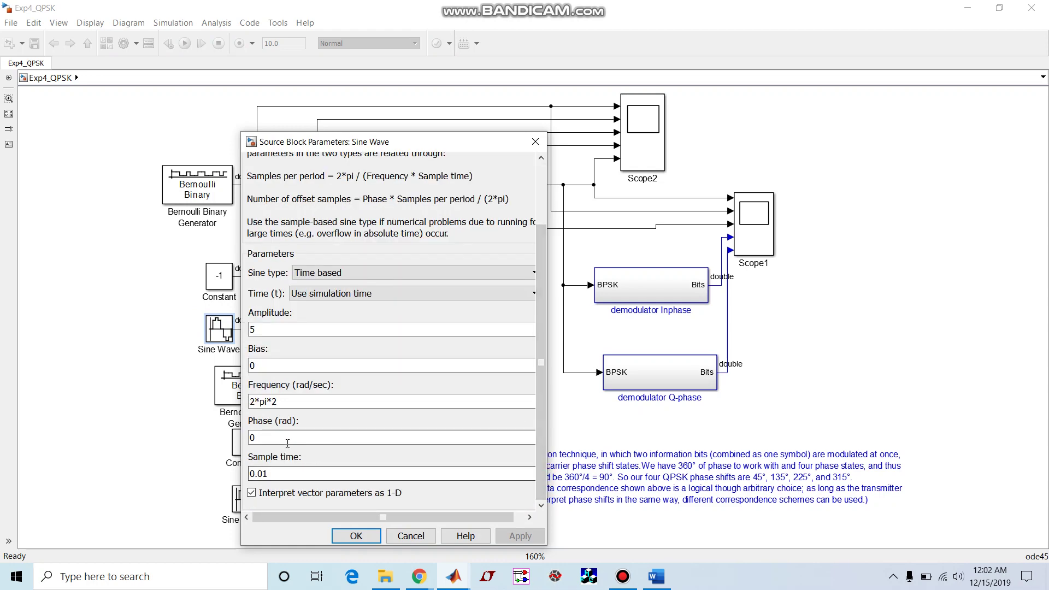
left_click(360, 537)
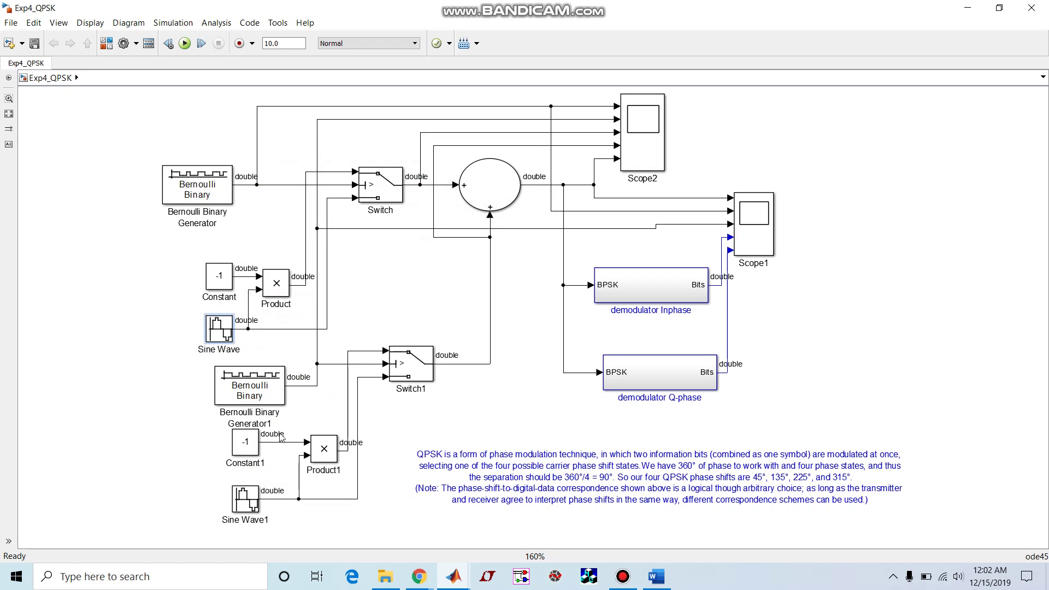
Step: Inspect the Sine Wave1 parameters, showing its phase of 90, and return to the diagram
left_click(251, 504)
double_click(251, 504)
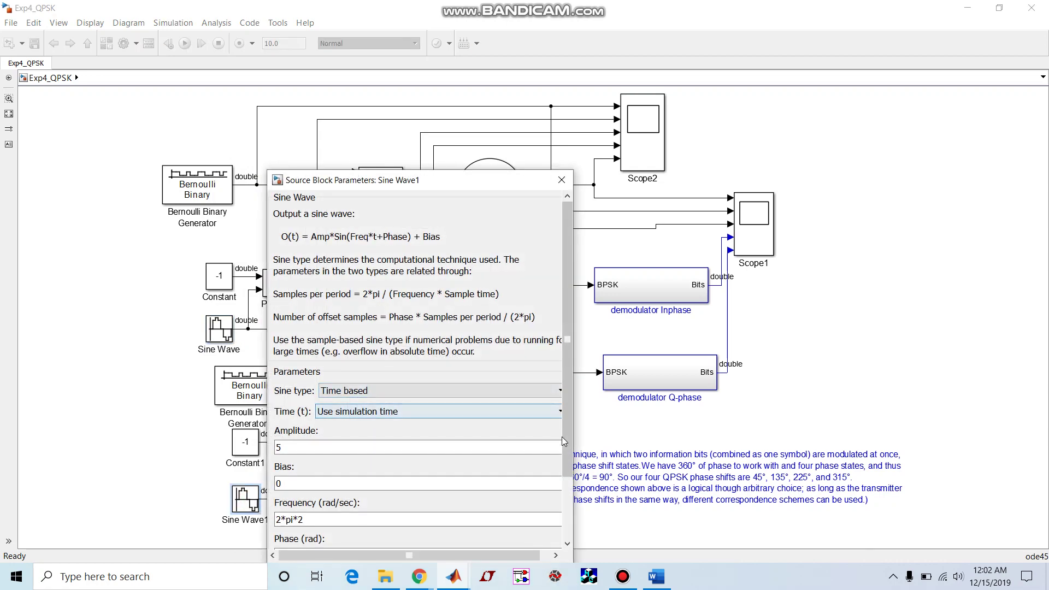
scroll(569, 506, "down", 3)
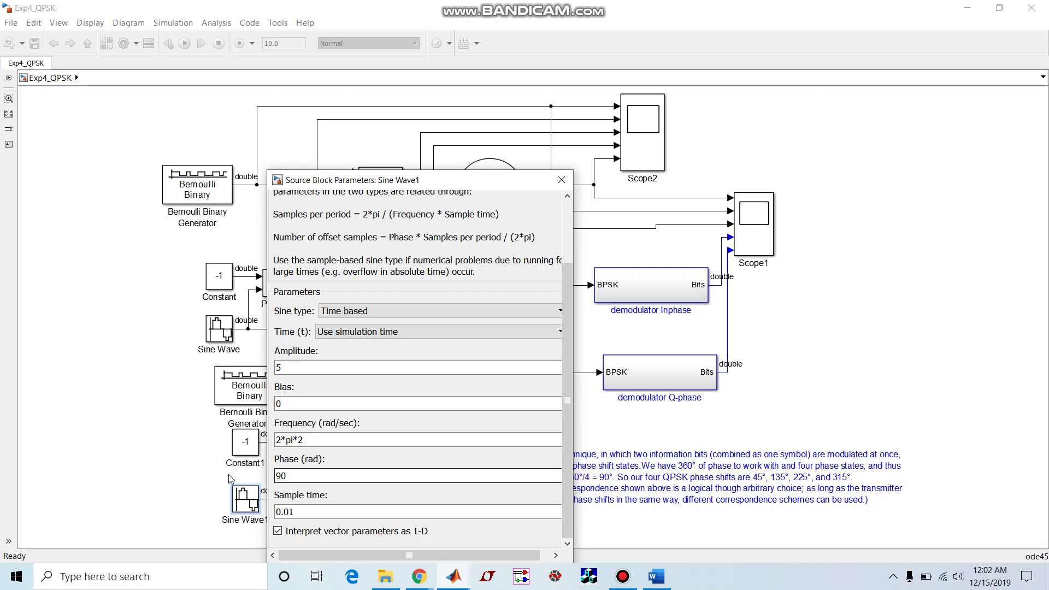
left_click(207, 473)
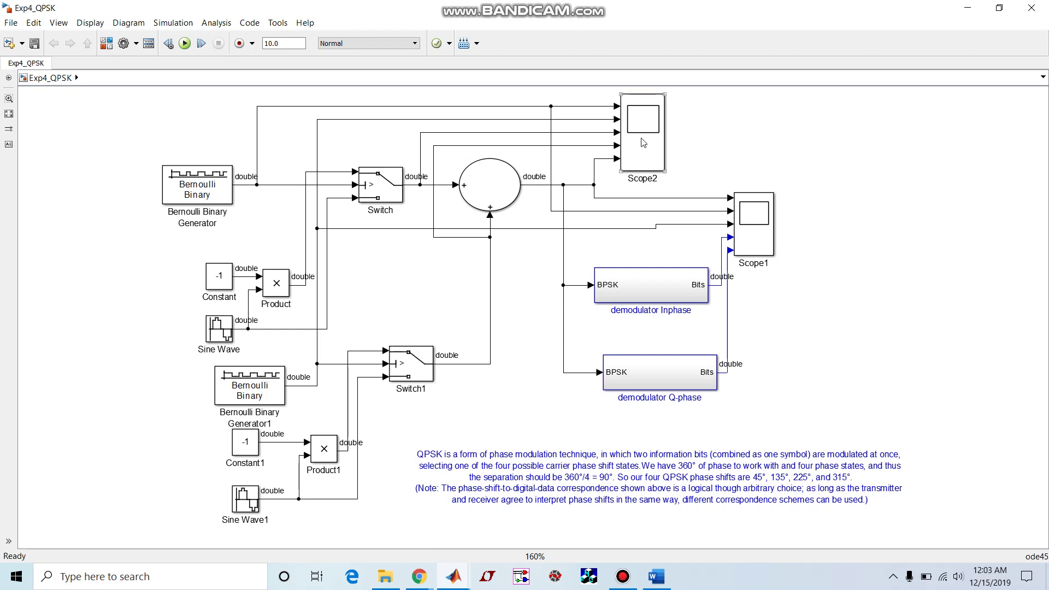
Step: Select the Scope2 block in the Exp4_QPSK diagram
left_click(643, 143)
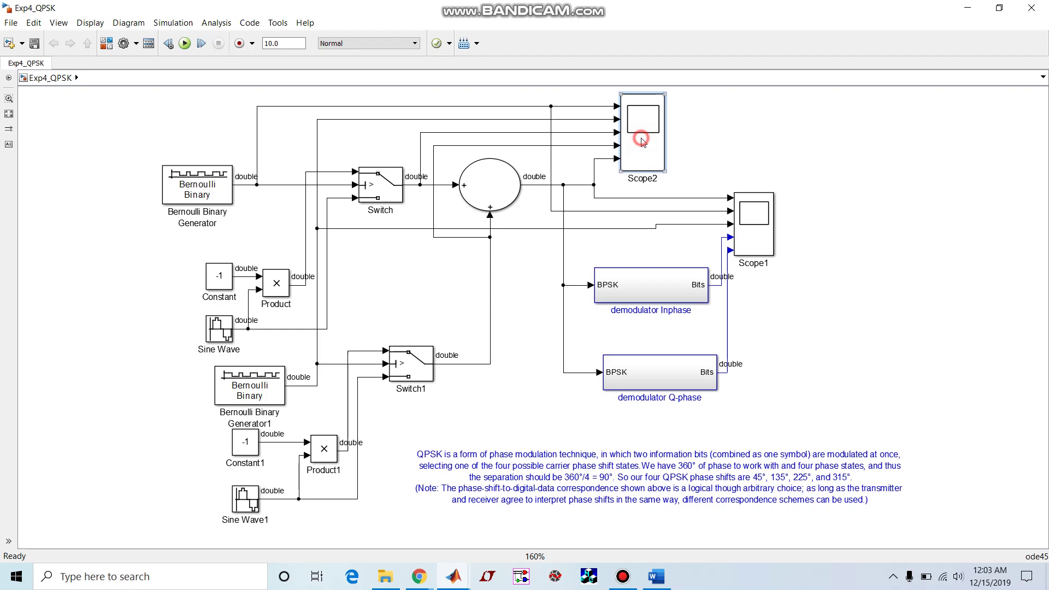
Step: Open Scope2 and maximize it to show all five signal plots
double_click(643, 143)
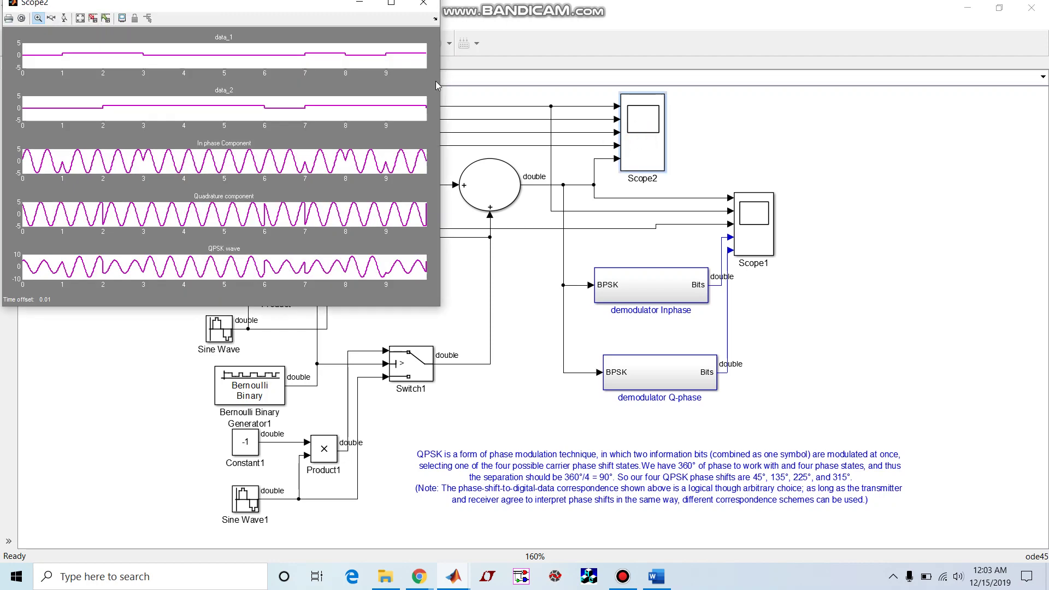
left_click(393, 3)
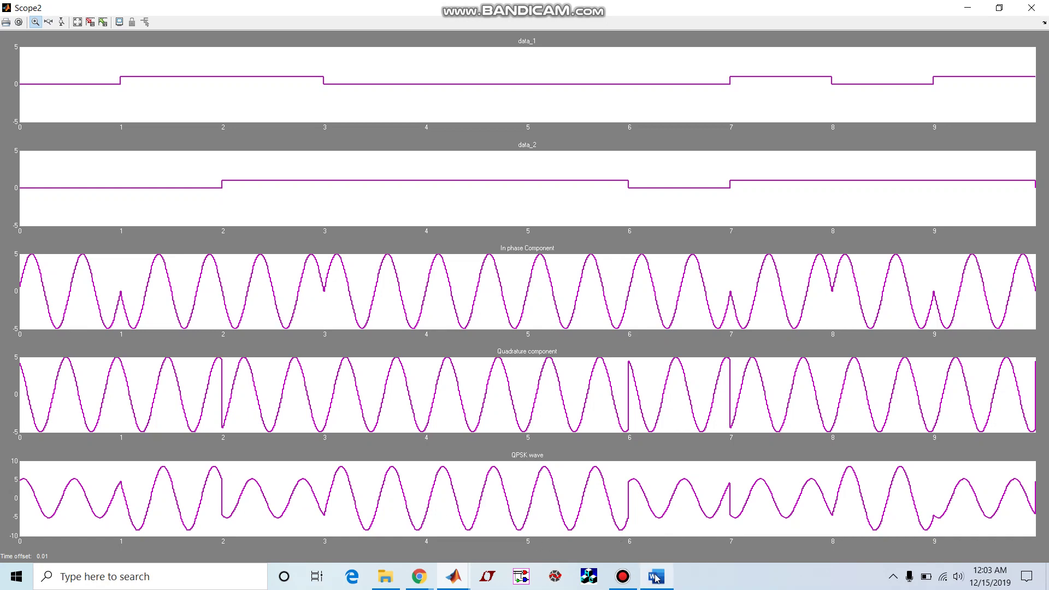
Step: Scroll the QPSK Word document up to the four-phase waveform figure, then switch back to Exp4_QPSK
mouse_move(657, 578)
left_click(663, 560)
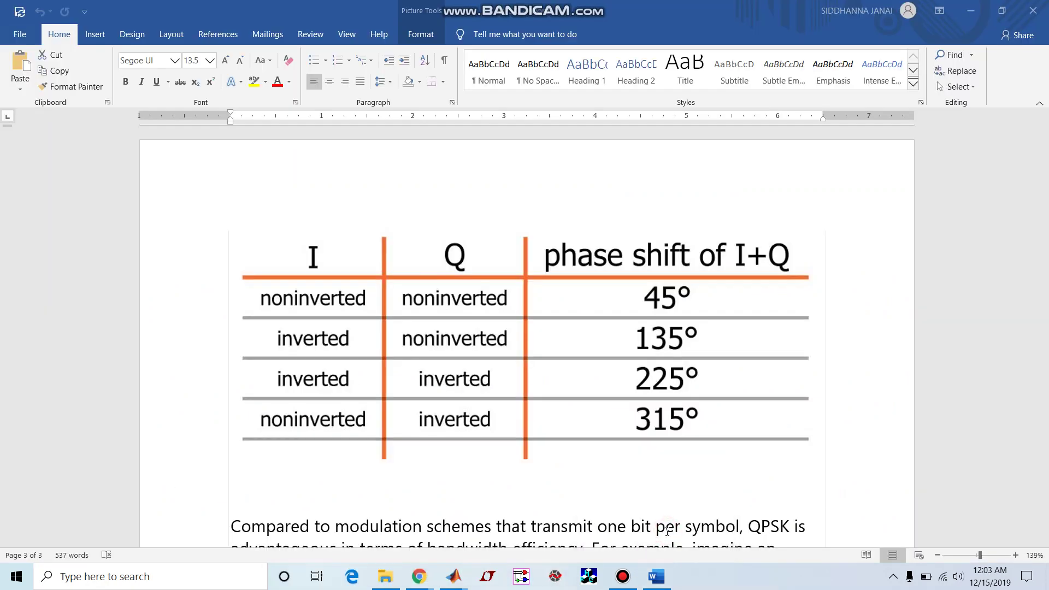
scroll(667, 531, "up", 5)
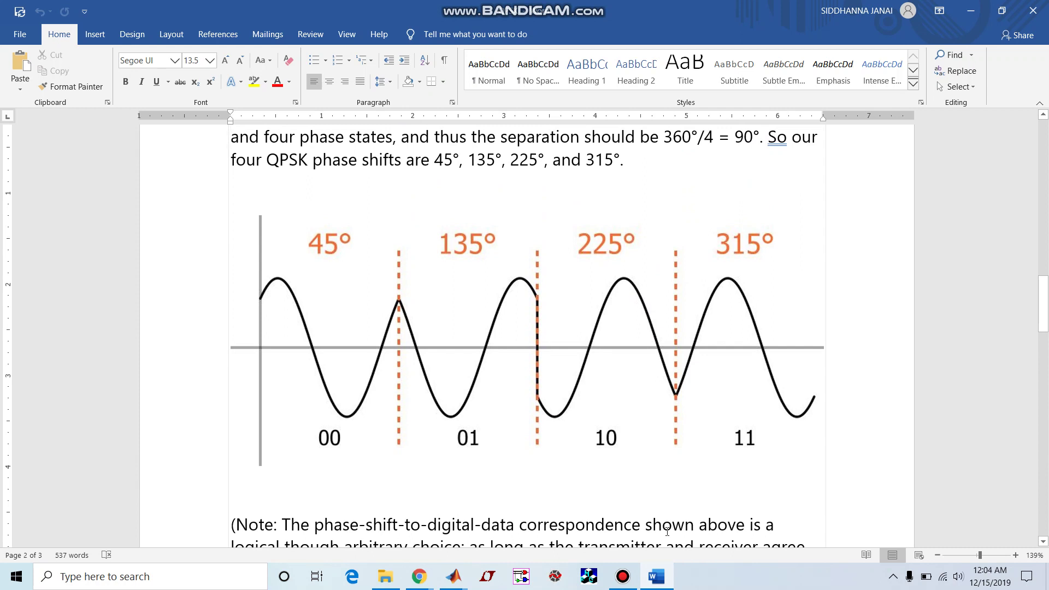
left_click(454, 579)
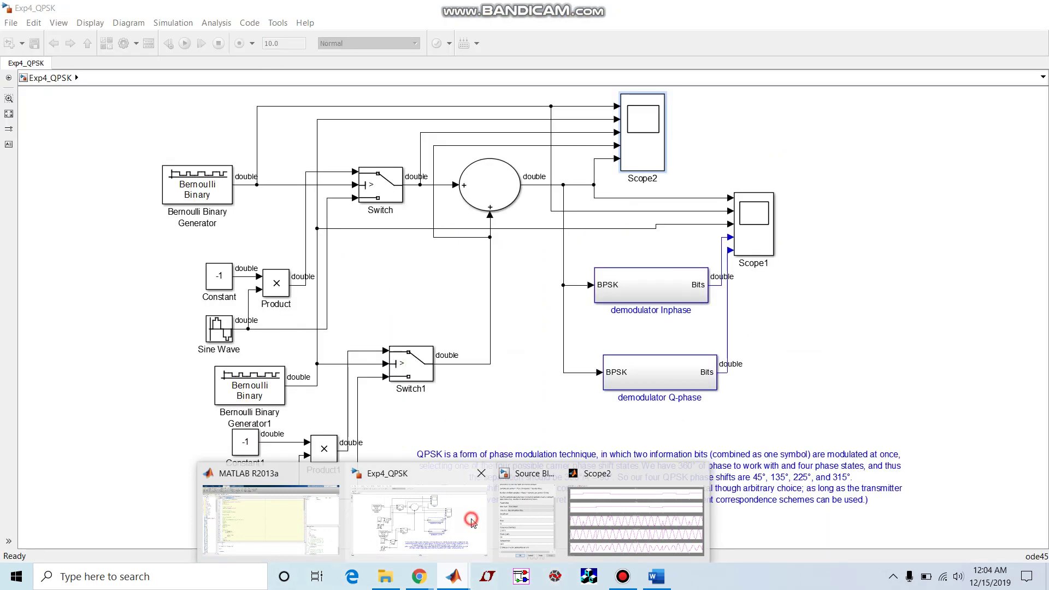
left_click(471, 524)
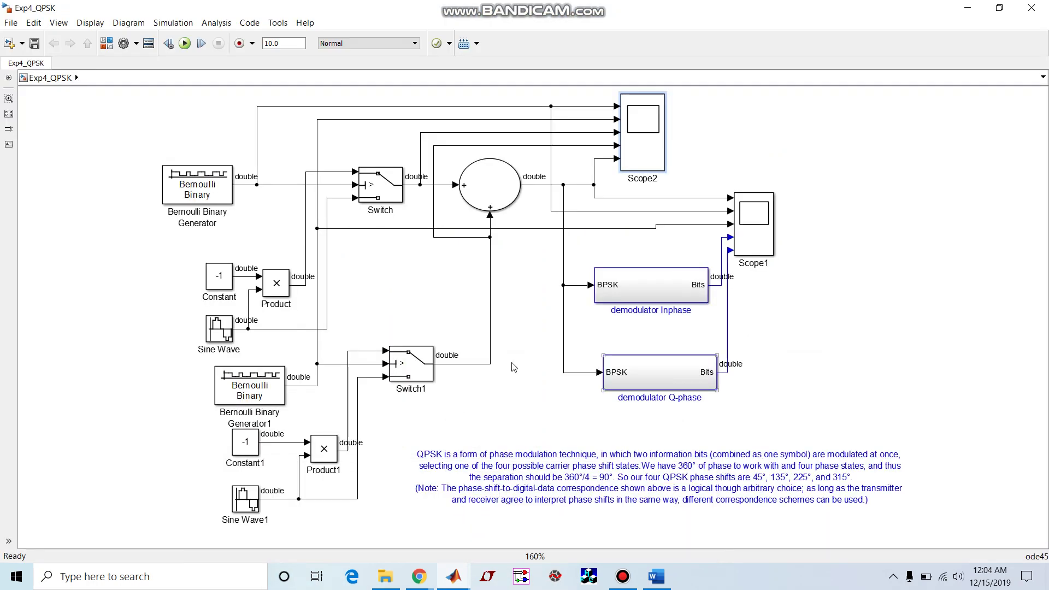
left_click(513, 367)
left_click(640, 138)
left_click(193, 202)
double_click(209, 190)
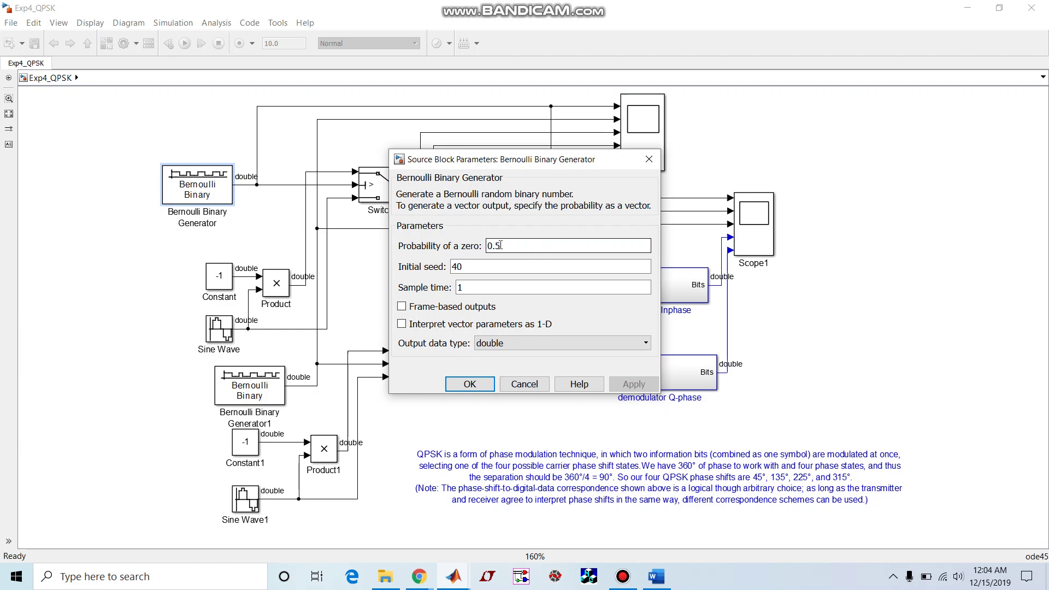
left_click(468, 384)
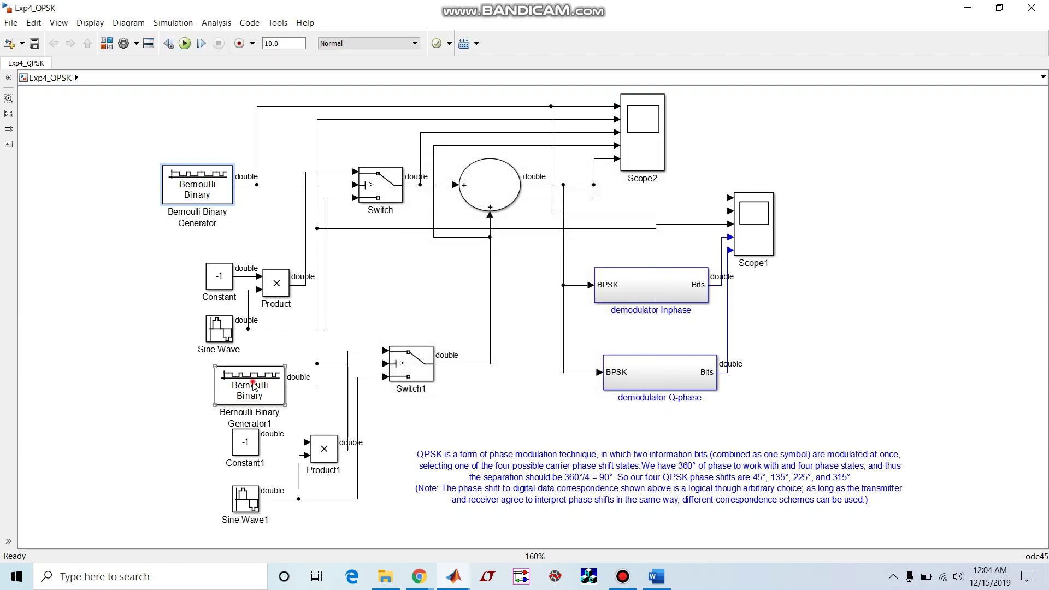
double_click(254, 386)
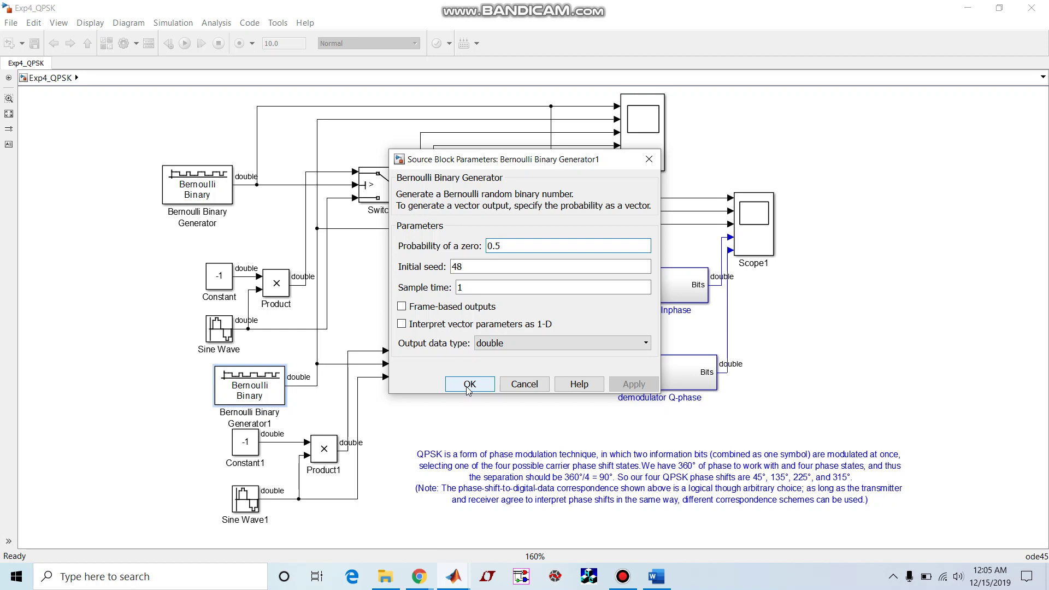
left_click(468, 385)
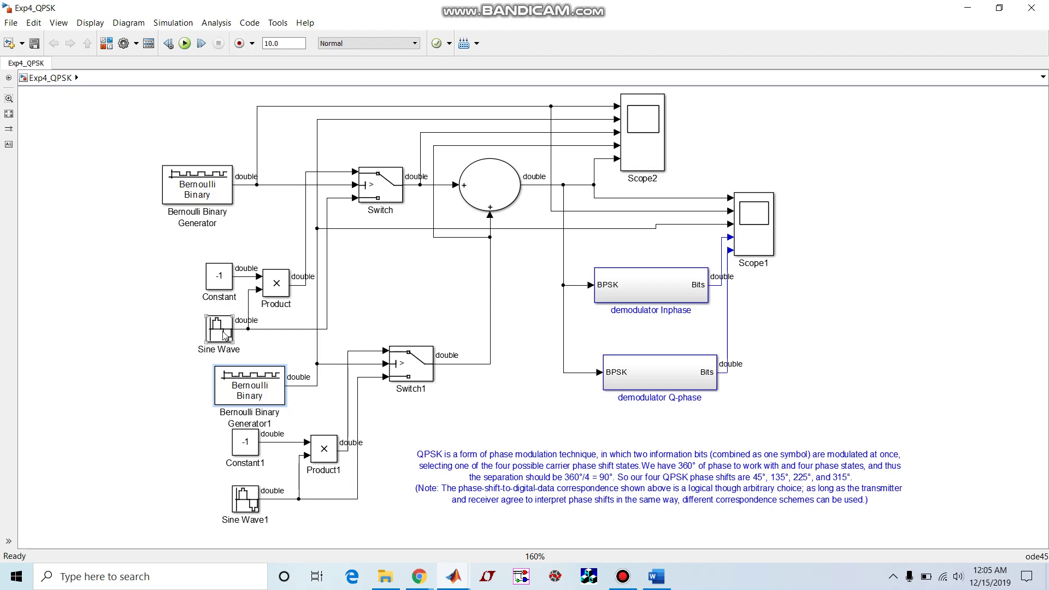
Step: Review the Sine Wave1 carrier and Sum block settings, pointing out both Switch blocks
double_click(245, 500)
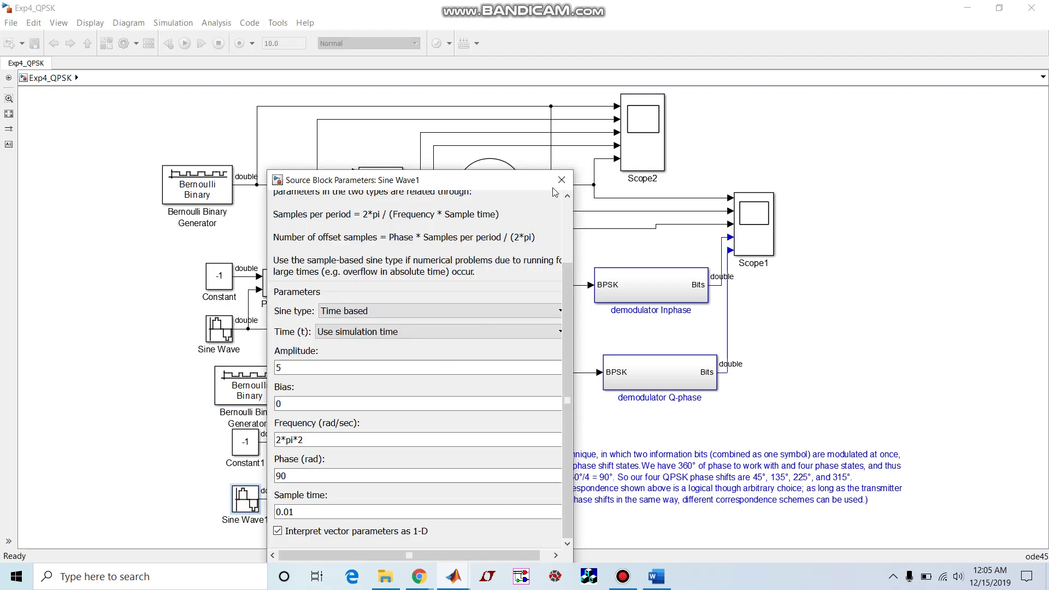
left_click(425, 374)
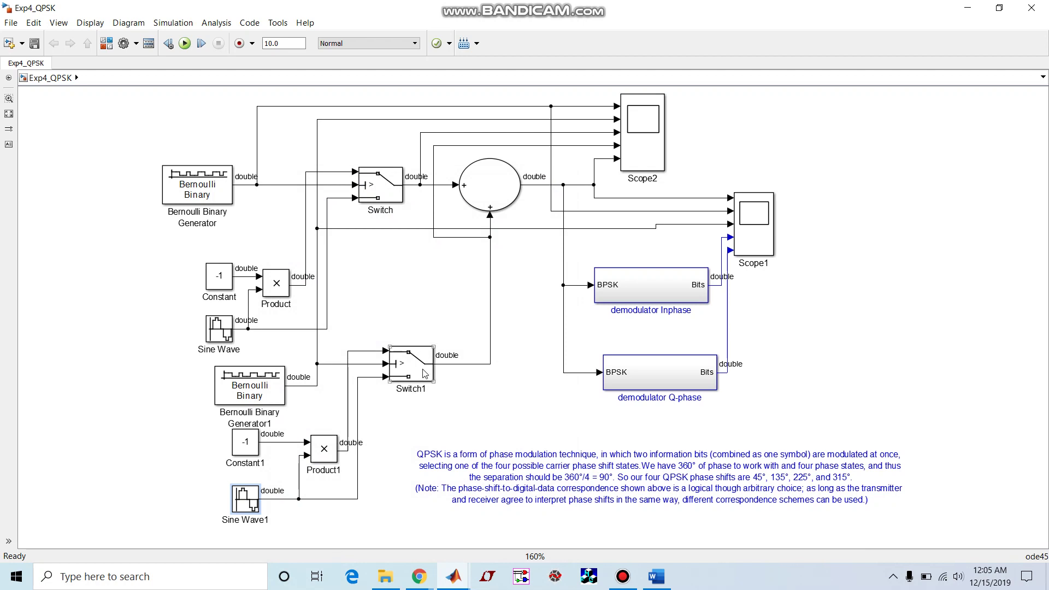
left_click(386, 189)
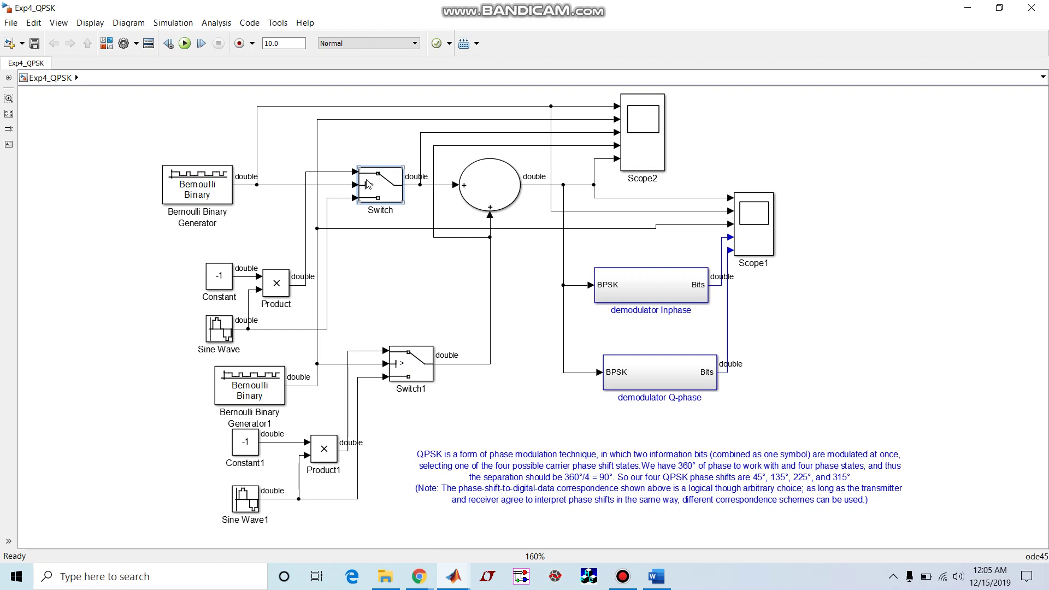
double_click(496, 189)
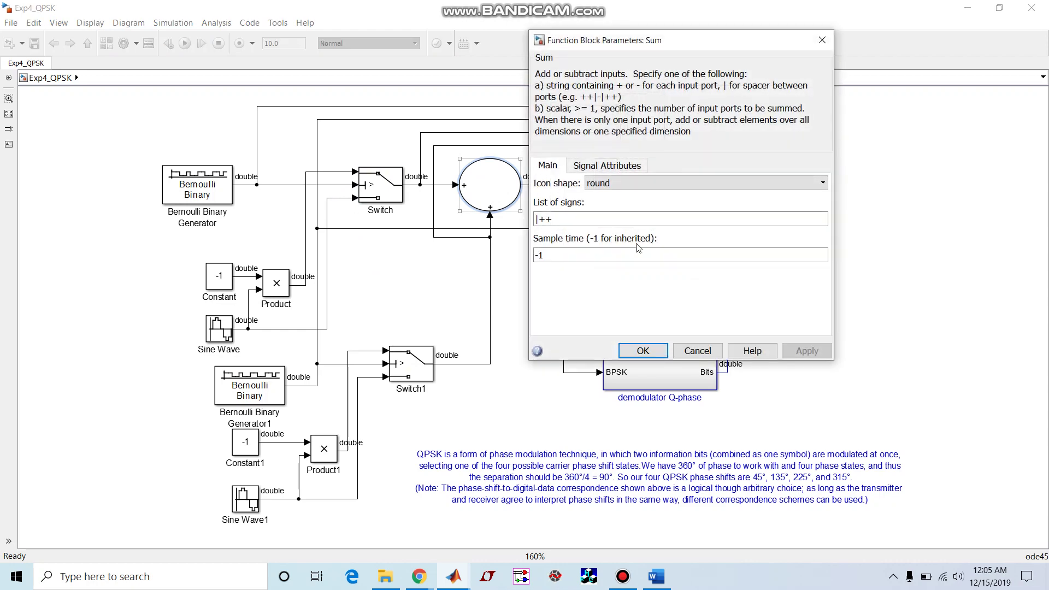
left_click(644, 351)
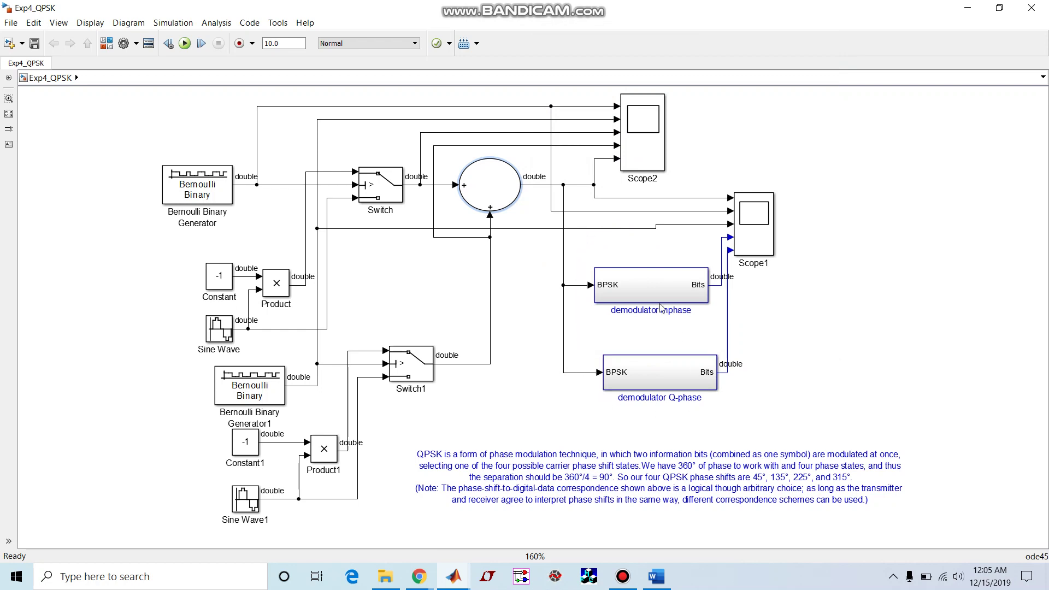
Step: Select the demodulator Inphase and Q-phase blocks in turn, ending on demodulator Inphase
left_click(636, 295)
left_click(675, 325)
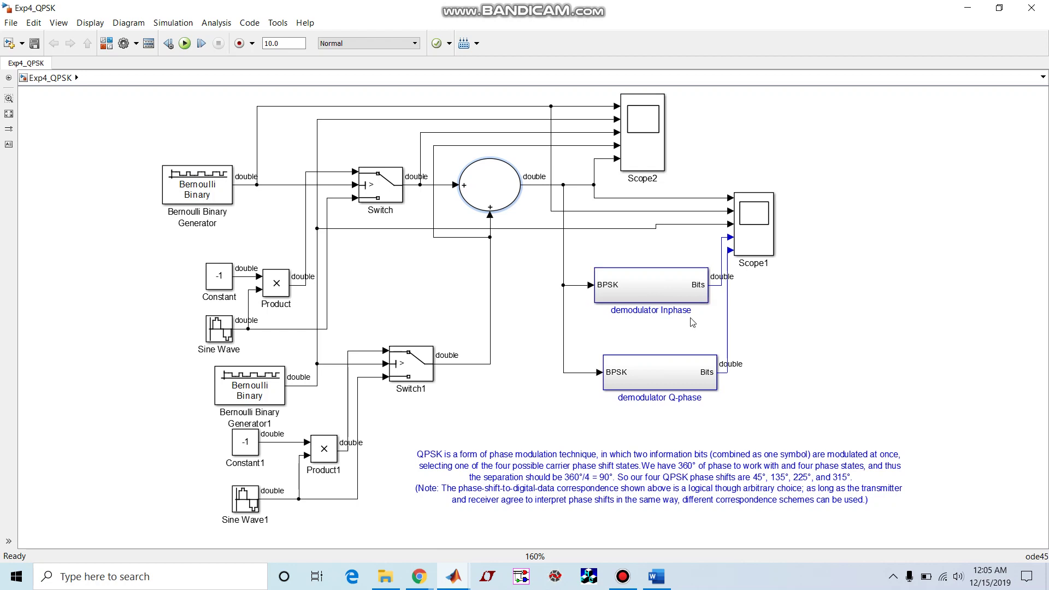
left_click(698, 375)
left_click(667, 288)
Step: Inside demodulator Inphase, confirm the carrier Sine Wave phase is 0, then go back up
double_click(659, 292)
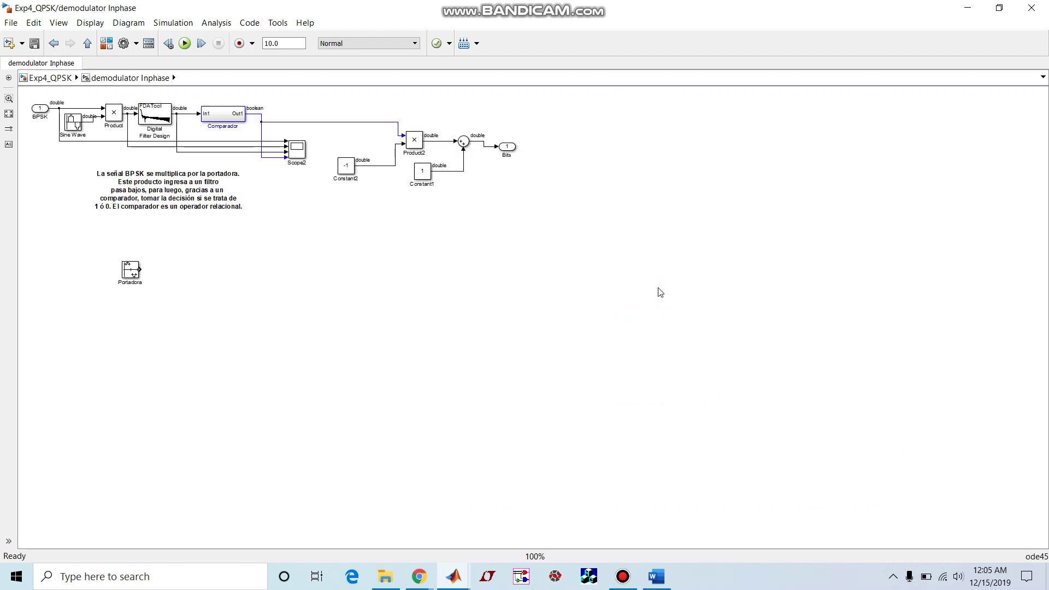
double_click(71, 123)
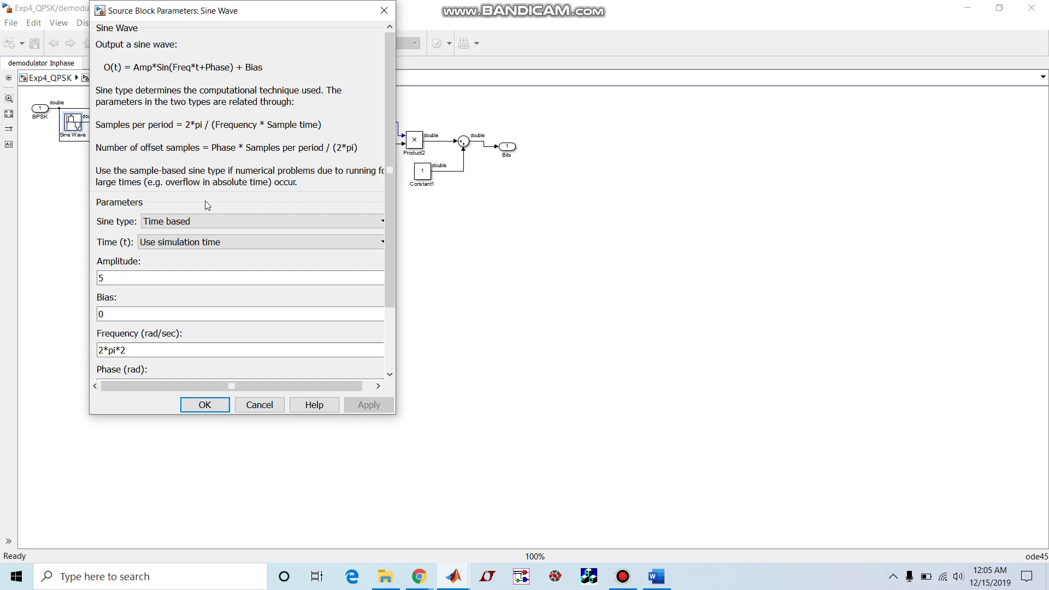
left_click(392, 349)
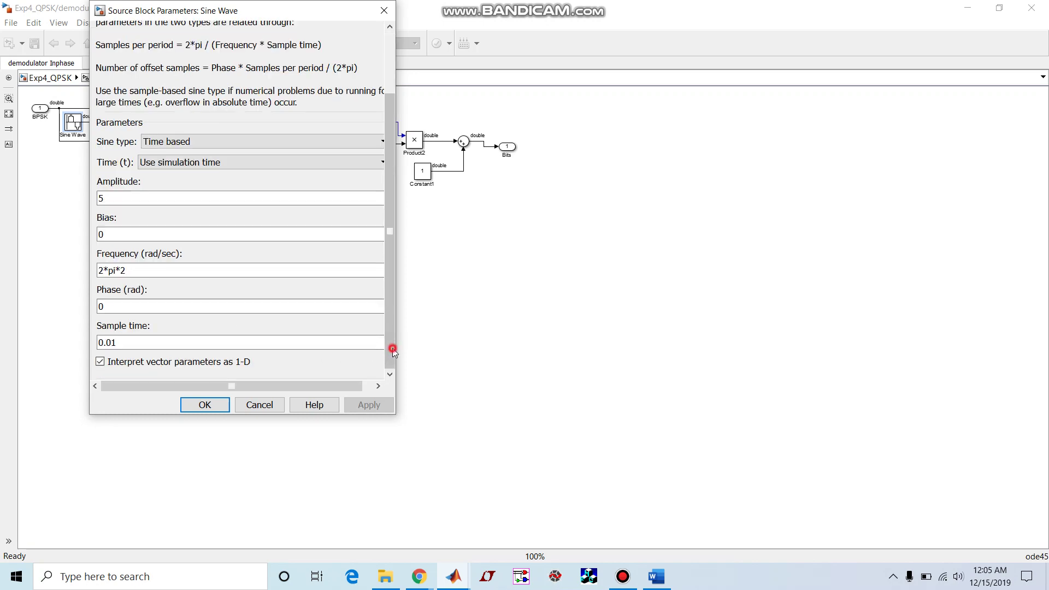
left_click(209, 406)
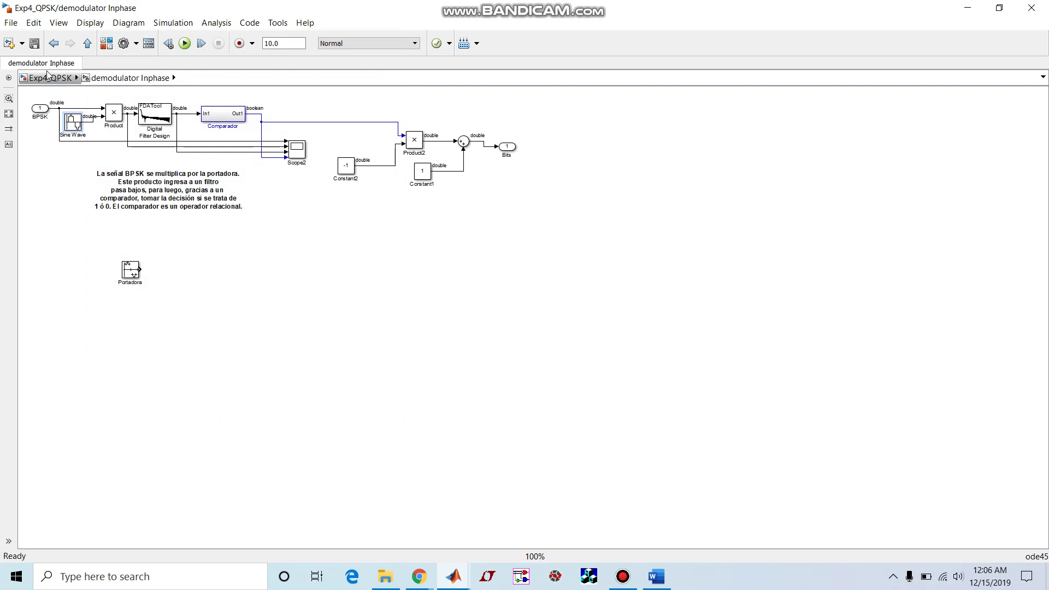
left_click(50, 78)
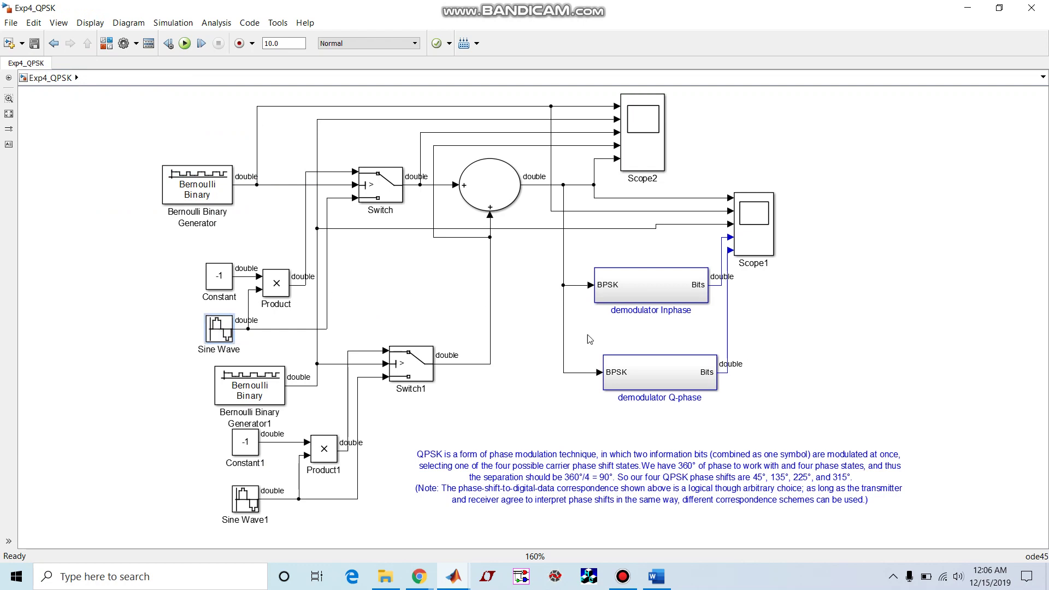
Step: Inside demodulator Q-phase, confirm the carrier Sine Wave phase is 90, then return to Exp4_QPSK
double_click(628, 370)
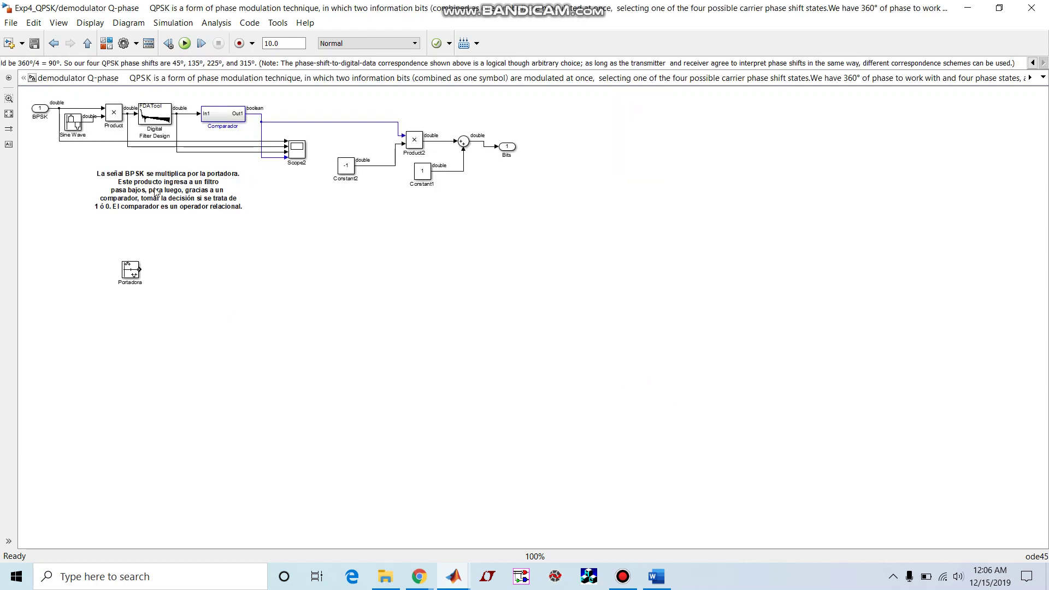
left_click(73, 122)
double_click(73, 121)
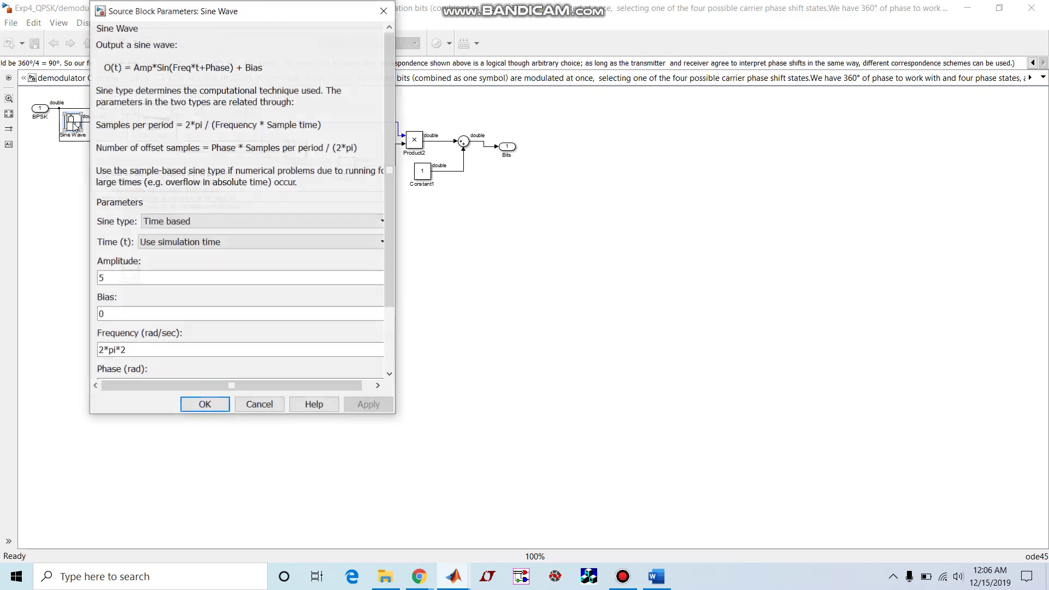
left_click(391, 341)
left_click(186, 301)
double_click(186, 301)
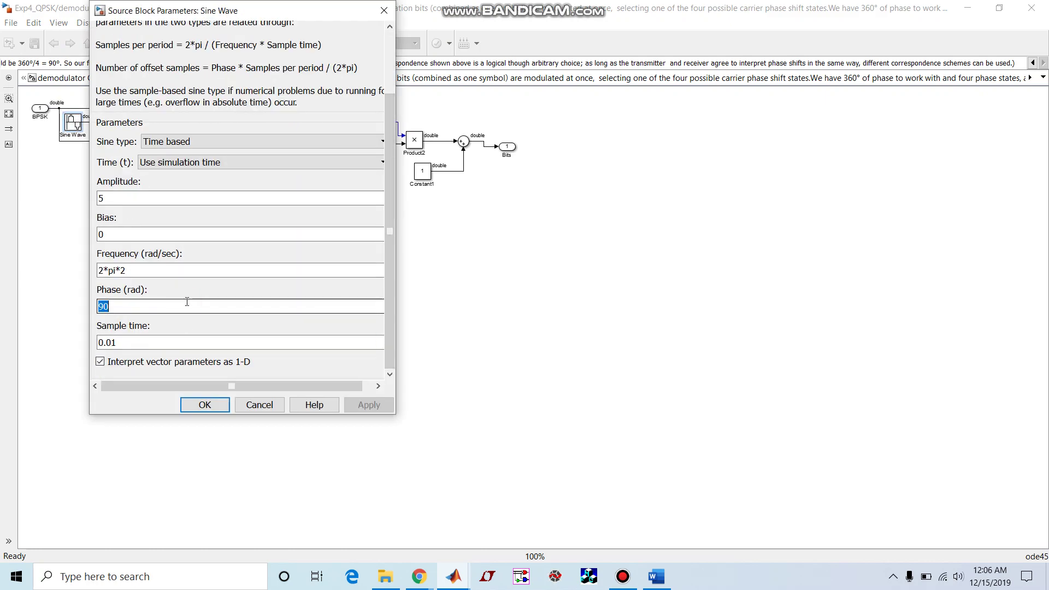
left_click(201, 407)
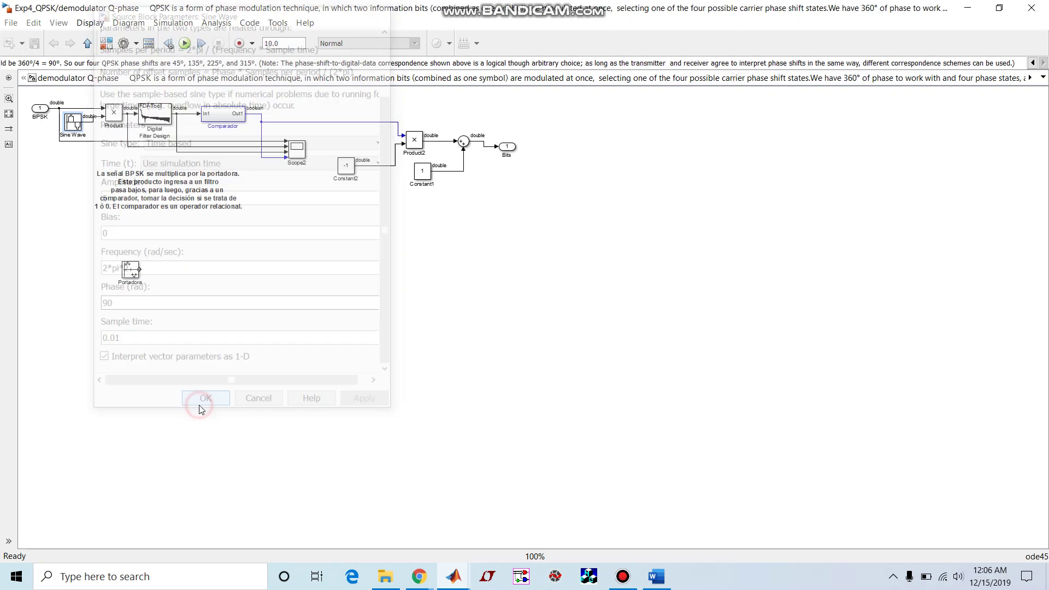
left_click(24, 78)
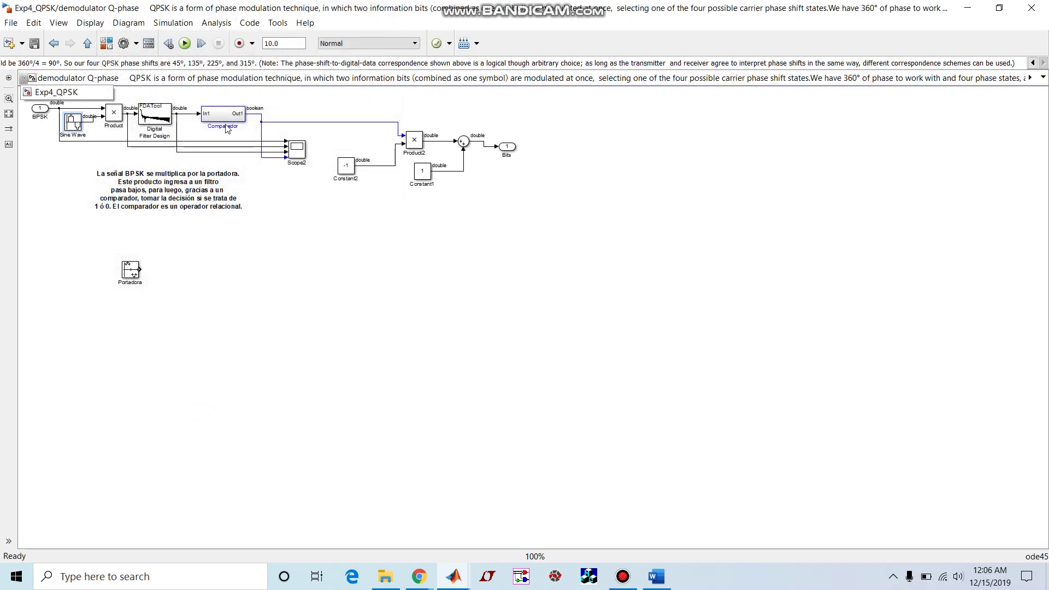
left_click(54, 94)
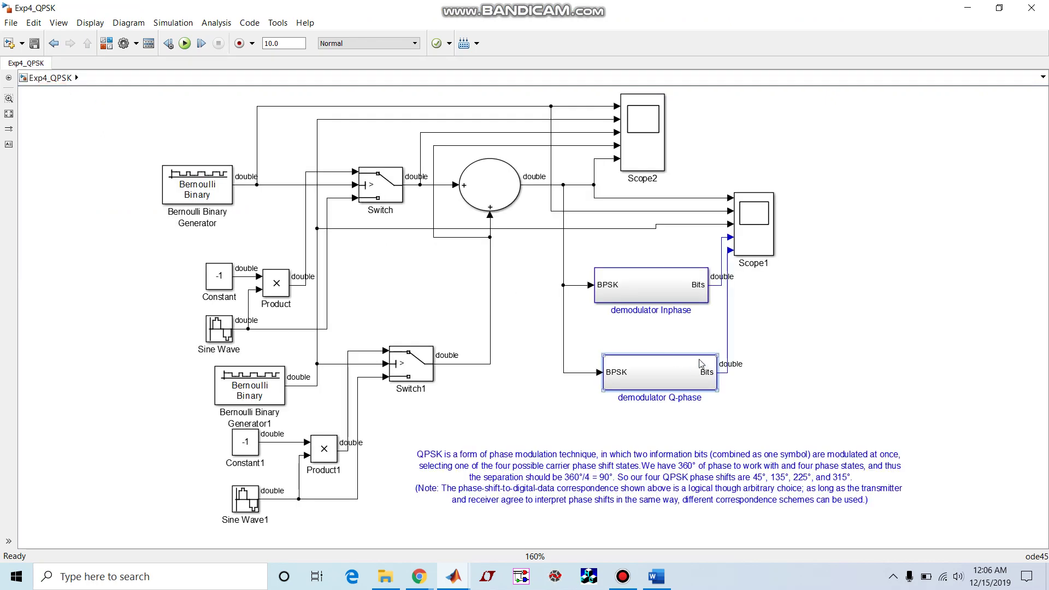
left_click(660, 272)
left_click(642, 377)
left_click(702, 289)
left_click(746, 232)
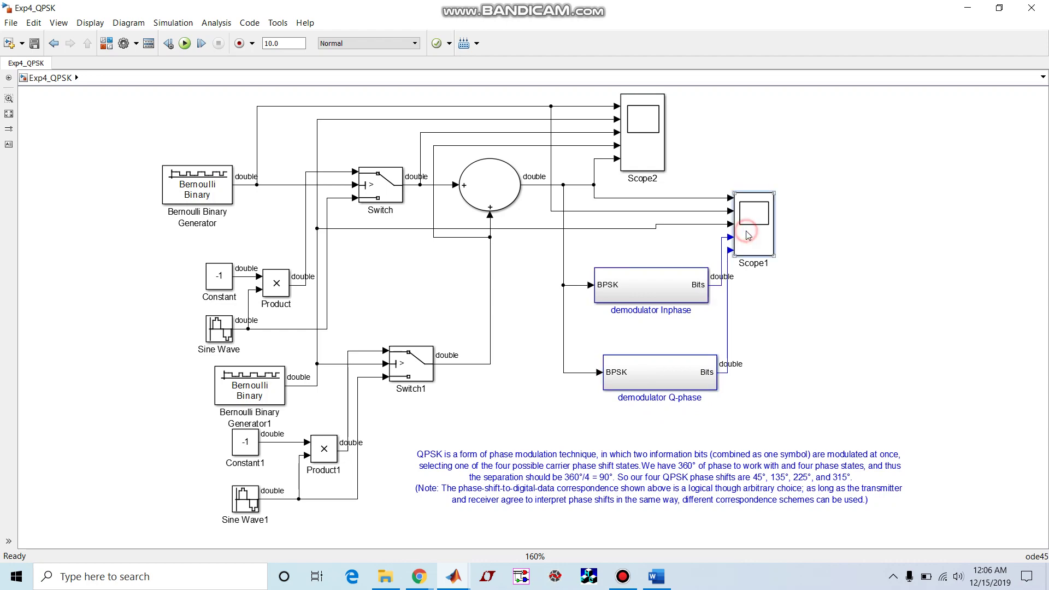
Step: Open Scope1 full screen, zoom into roughly 3–6.5 s, then restore the 0–10 s view
double_click(749, 236)
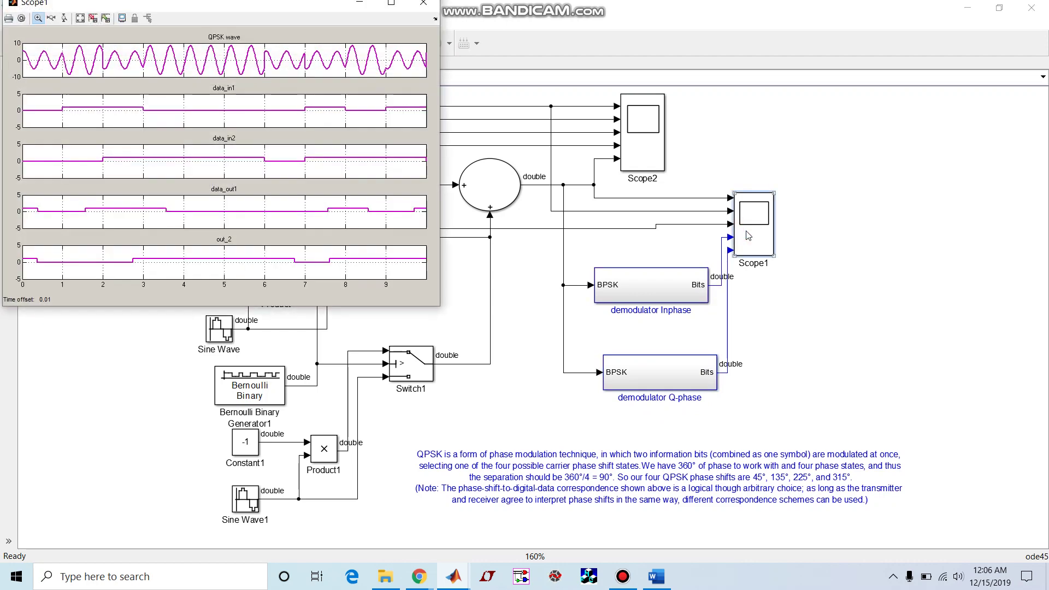
left_click(393, 7)
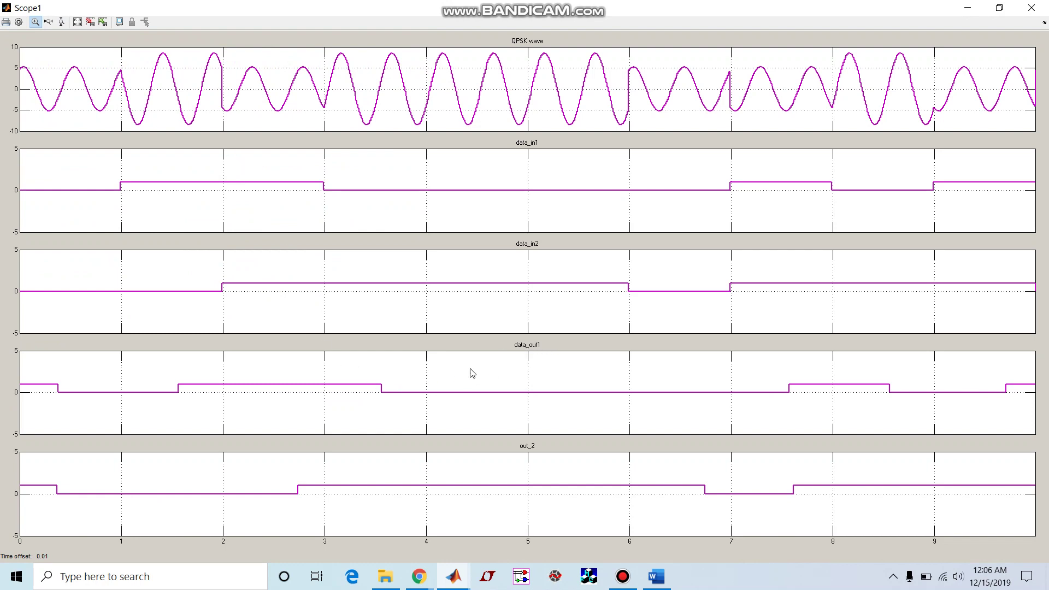
left_click(509, 380)
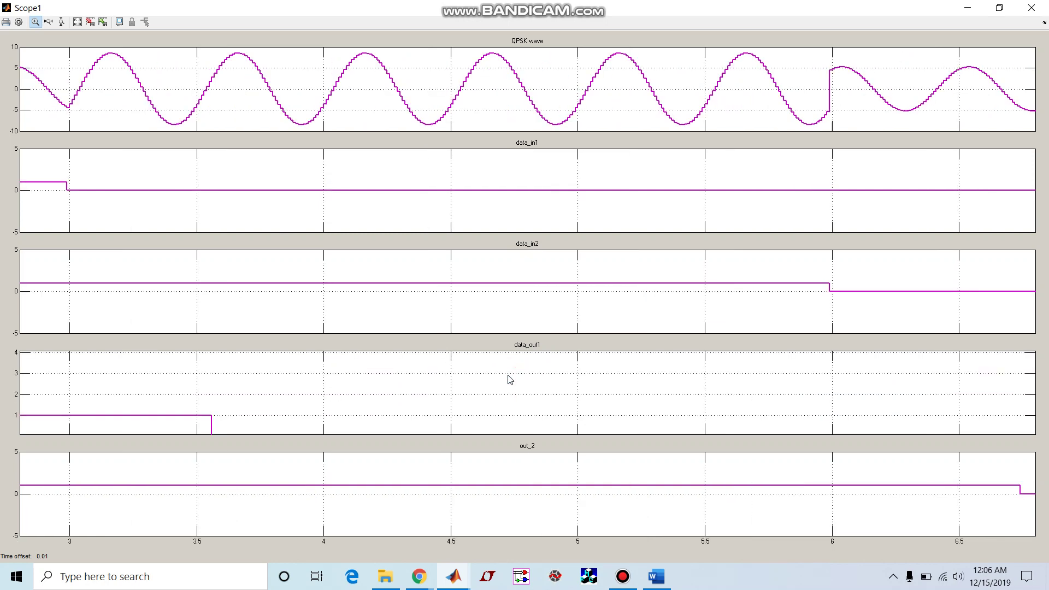
double_click(509, 380)
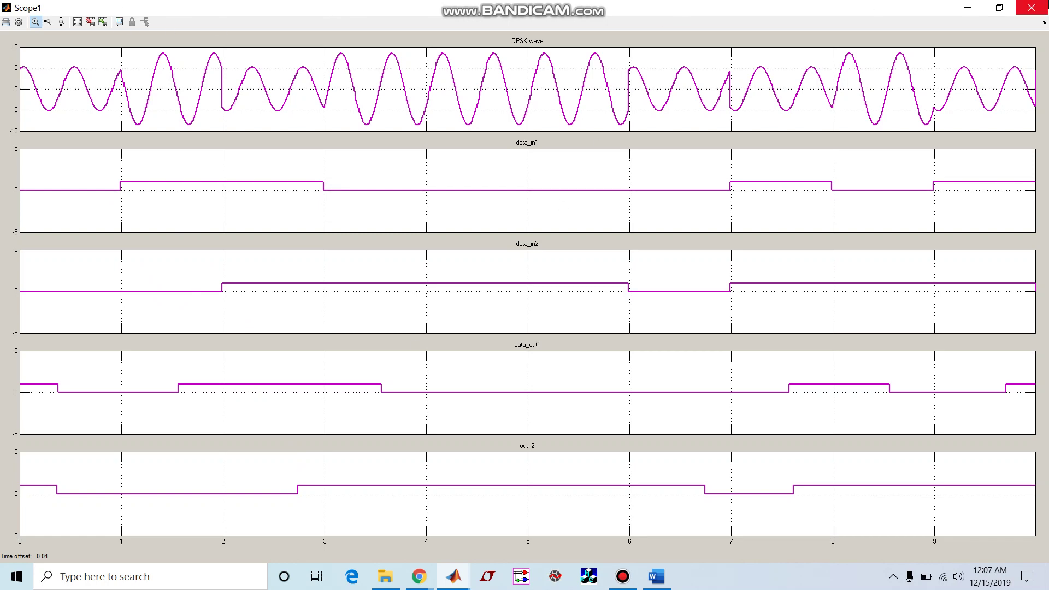
Step: Close the Scope1 plot window
left_click(1031, 8)
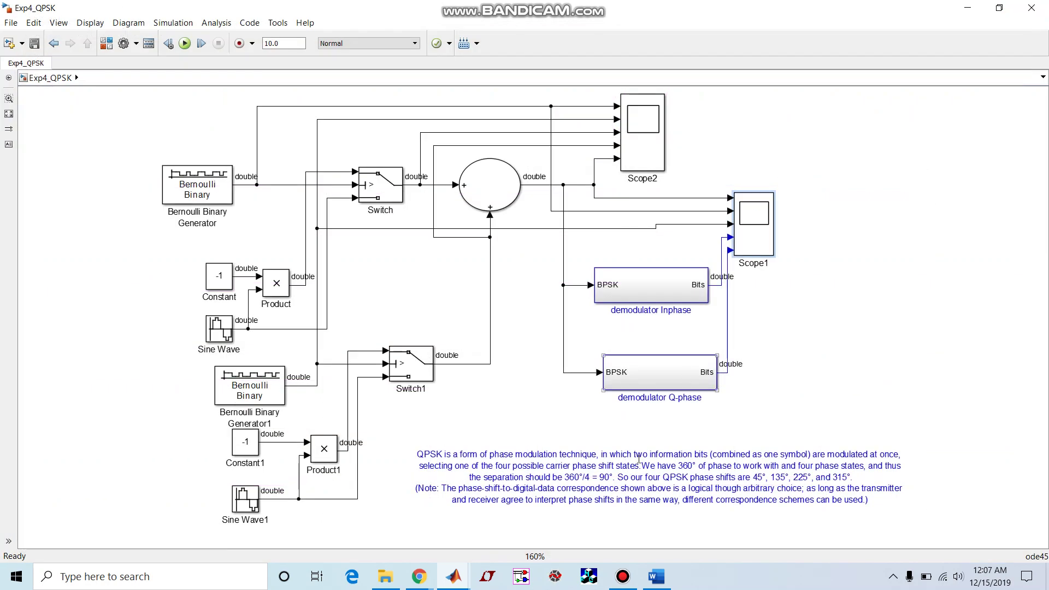